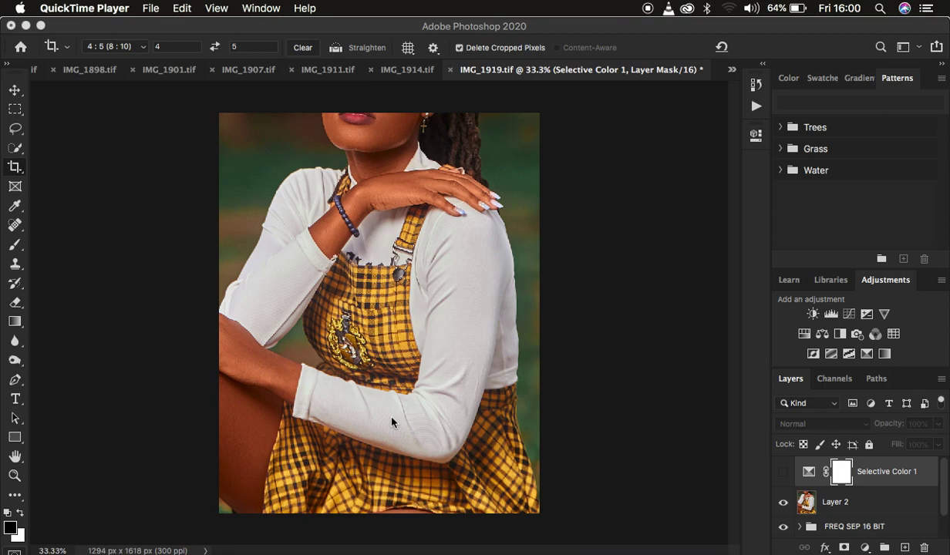
# Step: Compare the photo with and without the Selective Color 1 adjustment by toggling the layer's visibility
pyautogui.click(780, 473)
pyautogui.click(780, 474)
pyautogui.click(779, 474)
pyautogui.click(779, 475)
pyautogui.doubleClick(779, 476)
pyautogui.doubleClick(779, 476)
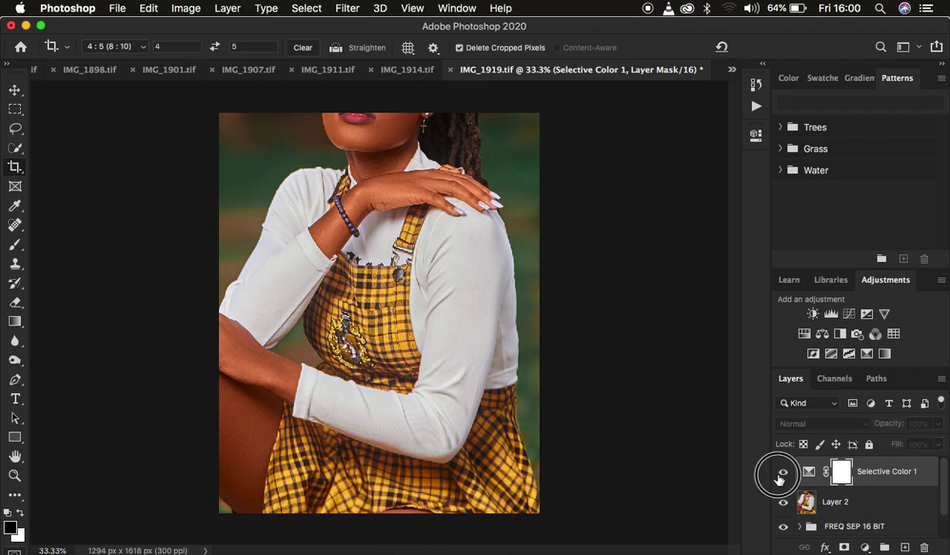
pyautogui.click(782, 472)
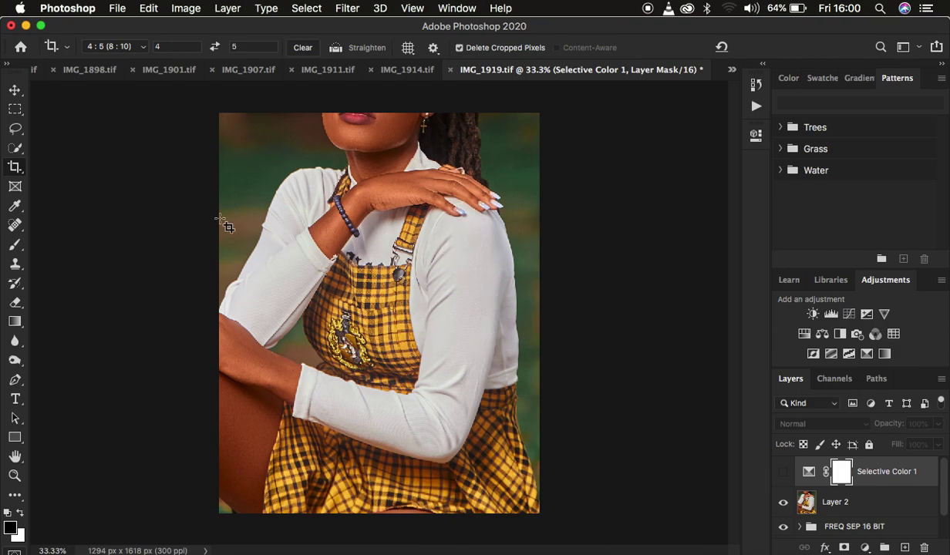
# Step: Delete the existing Selective Color 1 adjustment layer above Layer 2
pyautogui.click(15, 128)
pyautogui.click(783, 472)
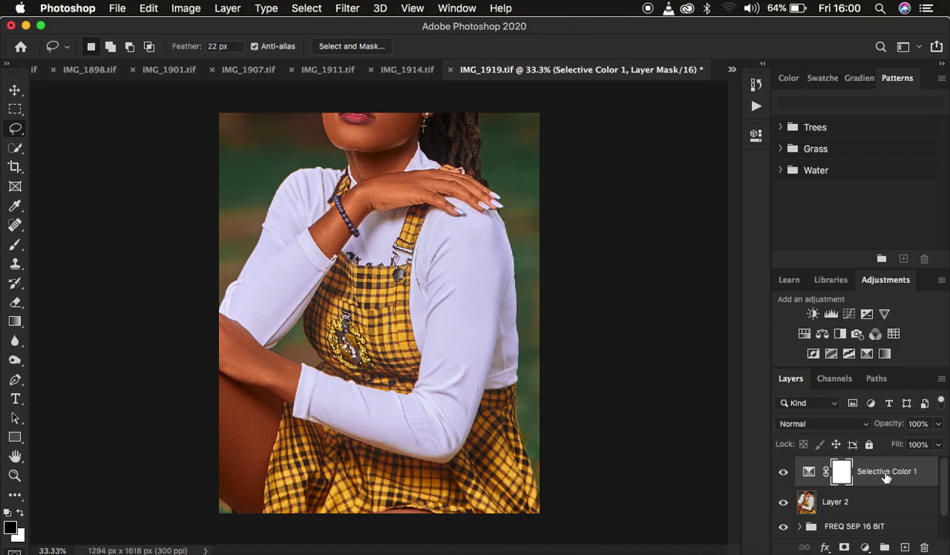
pyautogui.press('Delete')
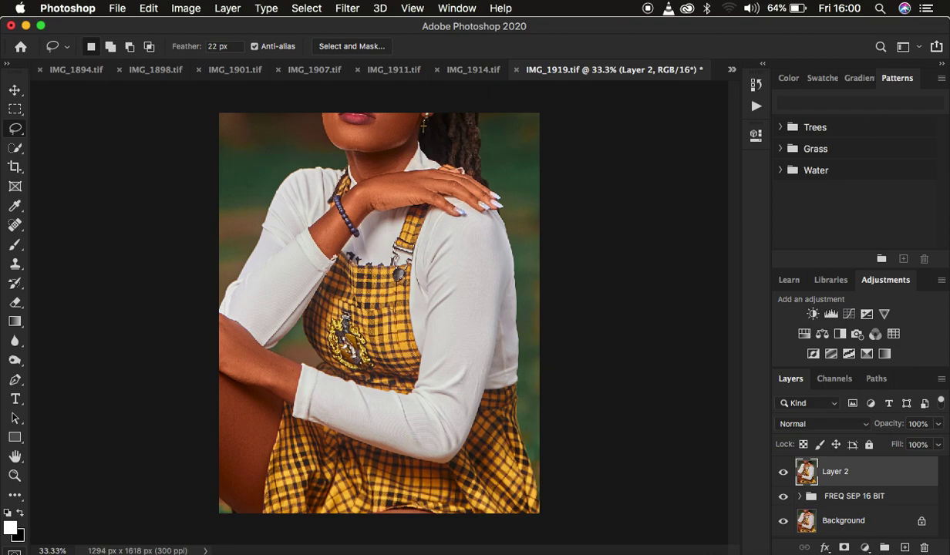
# Step: Add a new Selective Color adjustment layer above Layer 2 and target the Whites
pyautogui.click(864, 547)
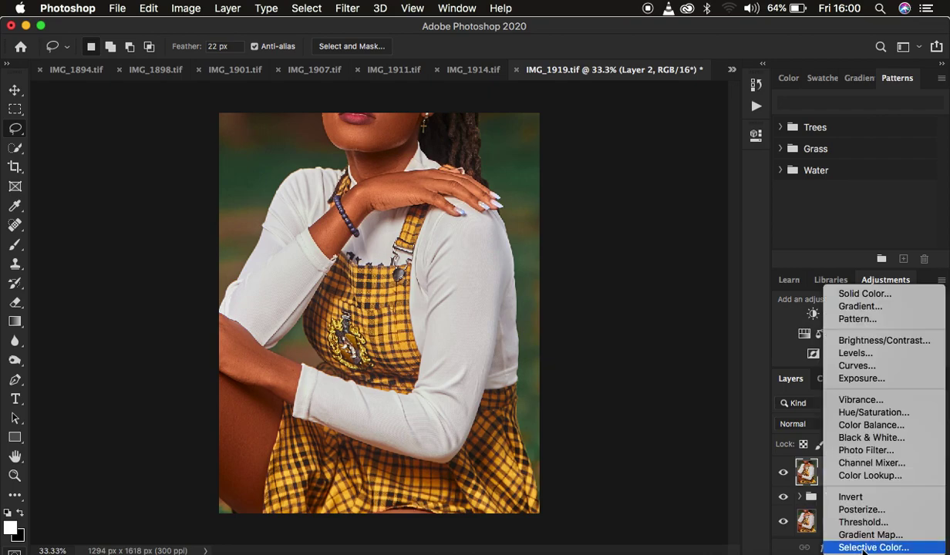
pyautogui.click(863, 547)
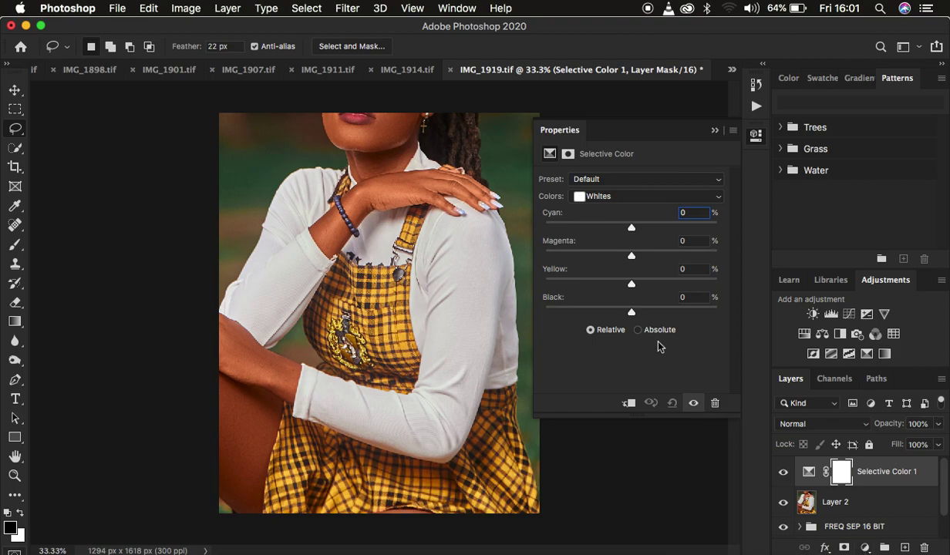
pyautogui.click(599, 197)
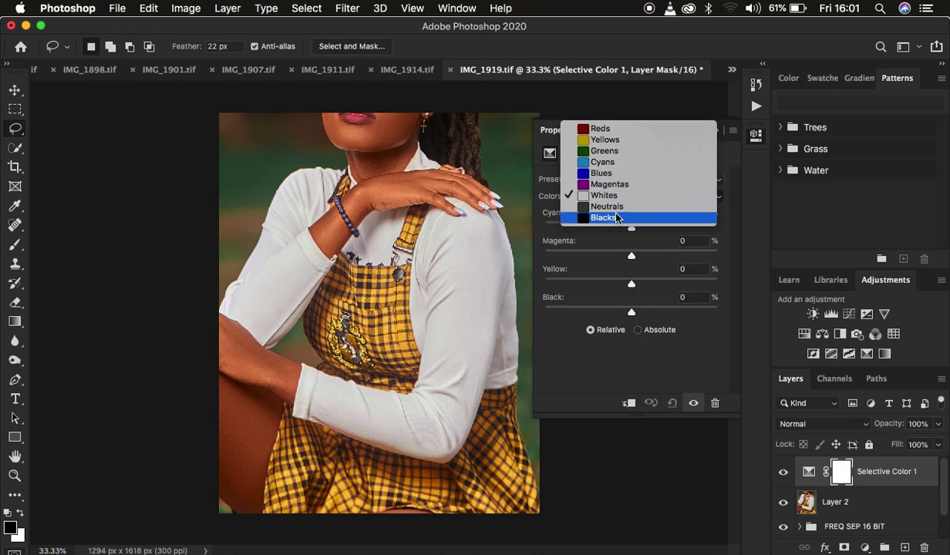
pyautogui.click(505, 178)
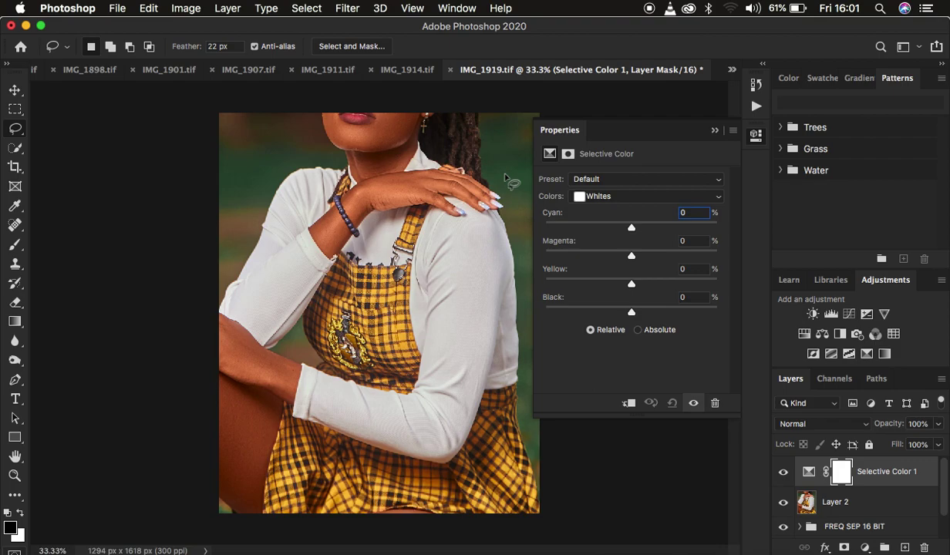
pyautogui.click(619, 202)
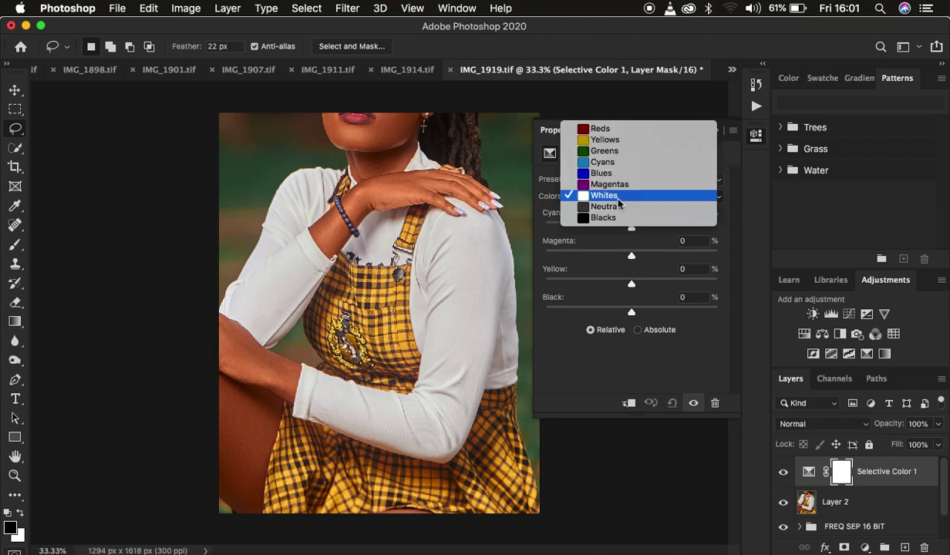
pyautogui.click(613, 198)
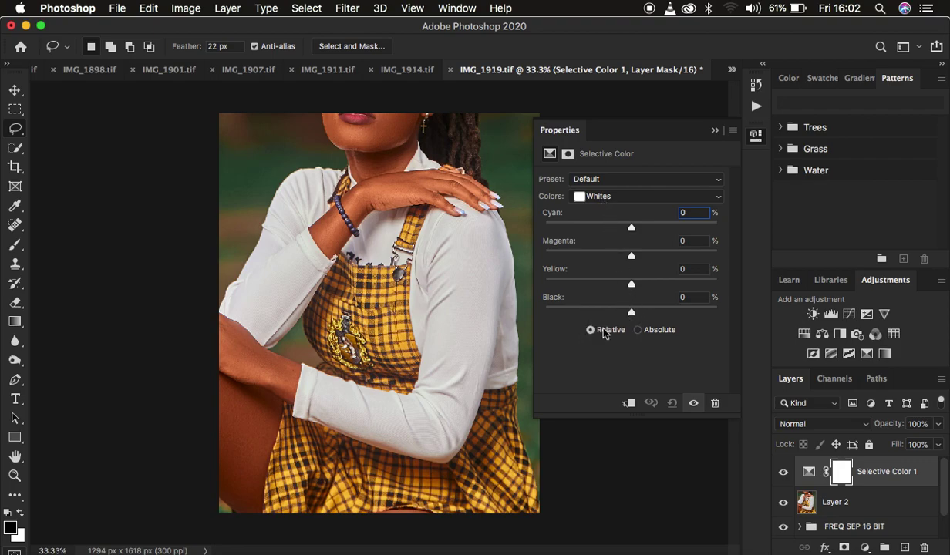
# Step: Try Yellow at -100% for the Whites and compare the shirt with the adjustment layer hidden and shown
pyautogui.moveTo(632, 286); pyautogui.dragTo(532, 286)
pyautogui.click(590, 285)
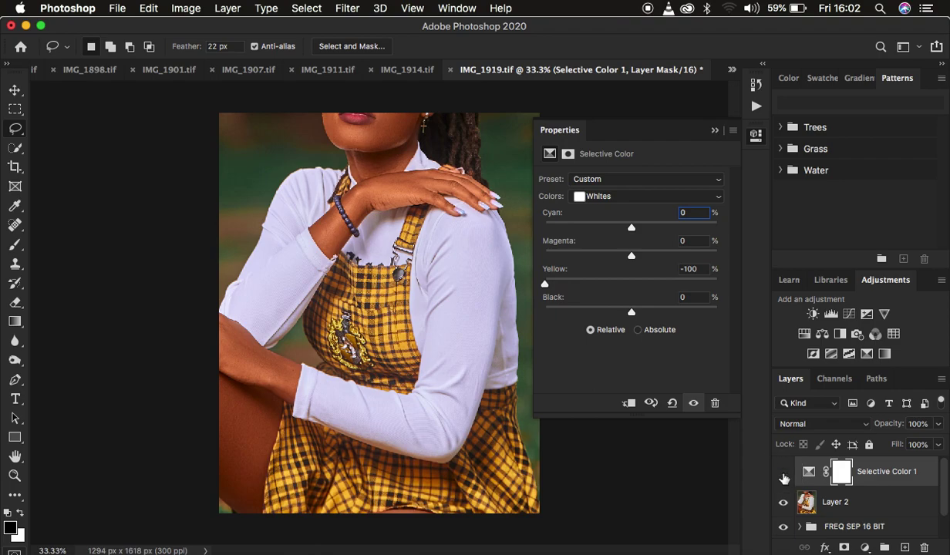
pyautogui.click(783, 475)
pyautogui.click(784, 475)
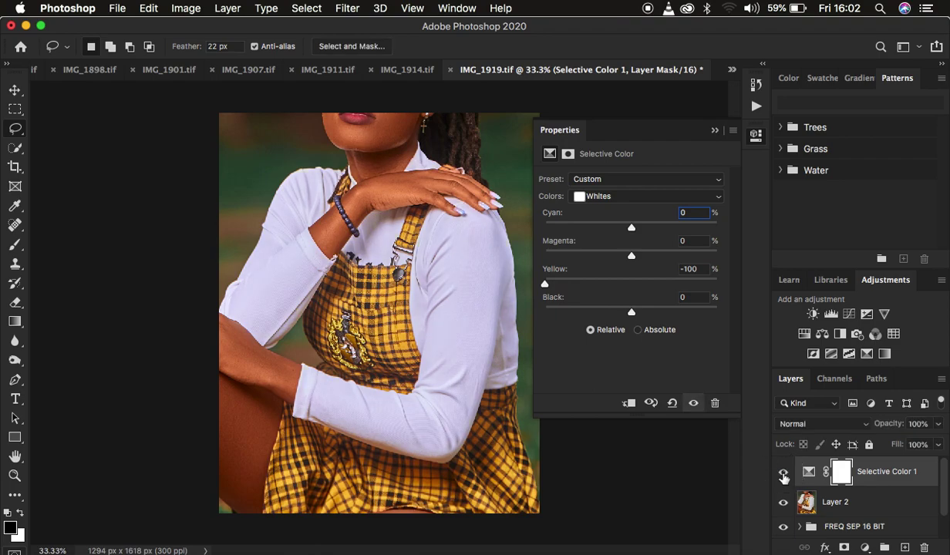
# Step: Try the Whites' Yellow amount at +43% and +100%, and bring it back to -100%
pyautogui.click(545, 285)
pyautogui.moveTo(545, 285); pyautogui.dragTo(668, 287)
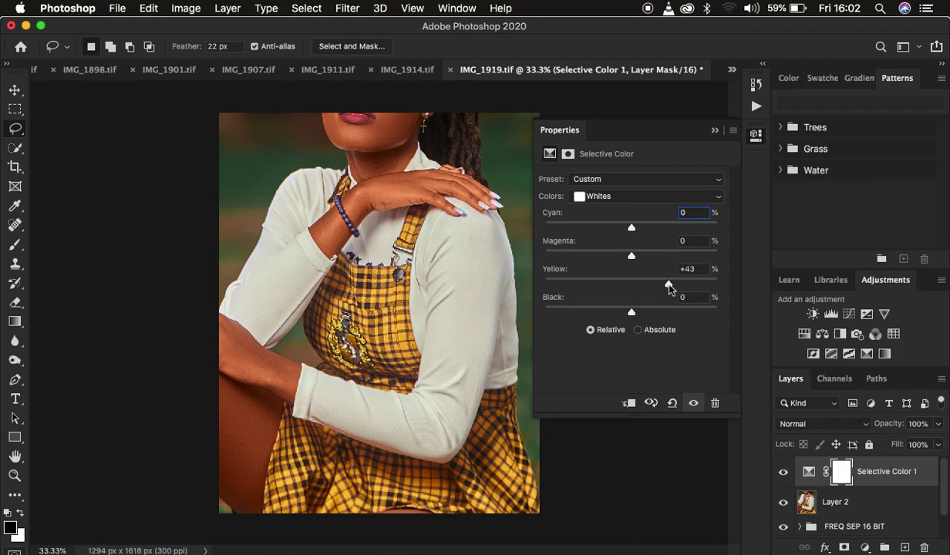
pyautogui.moveTo(668, 287); pyautogui.dragTo(723, 288)
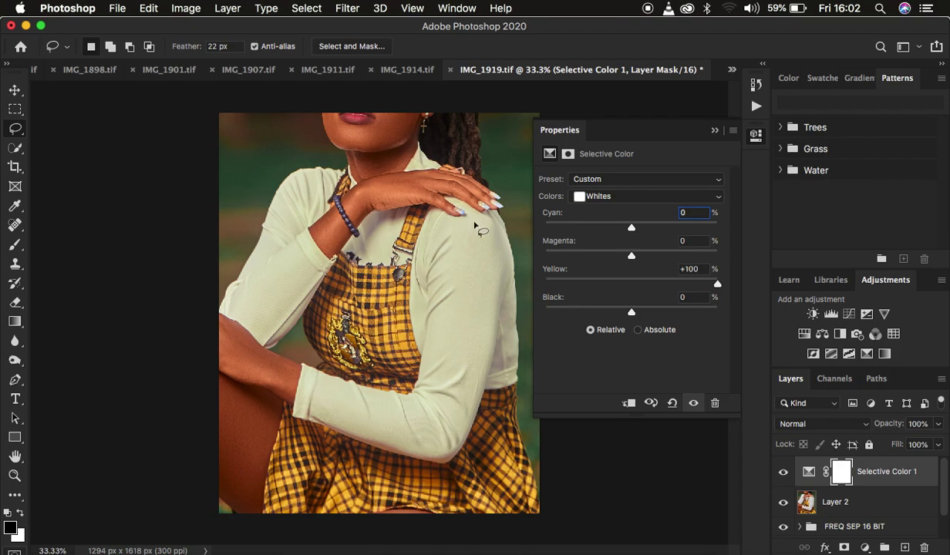
pyautogui.moveTo(717, 285); pyautogui.dragTo(539, 288)
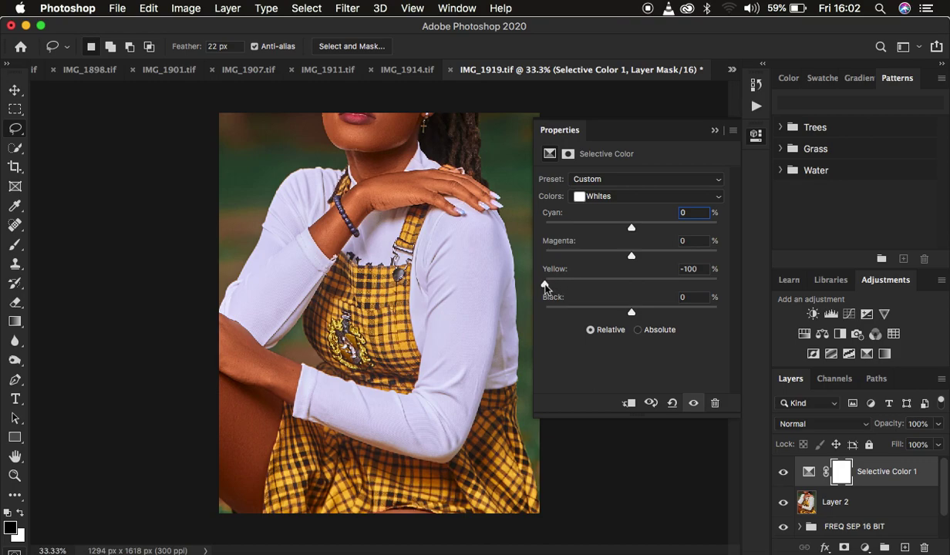
# Step: Reset the Yellow amount of the Whites to 0%
pyautogui.moveTo(631, 255)
pyautogui.mouseDown()
pyautogui.moveTo(555, 259)
pyautogui.moveTo(630, 255)
pyautogui.mouseUp()
pyautogui.click(549, 269)
pyautogui.write('0')
pyautogui.press('Return')
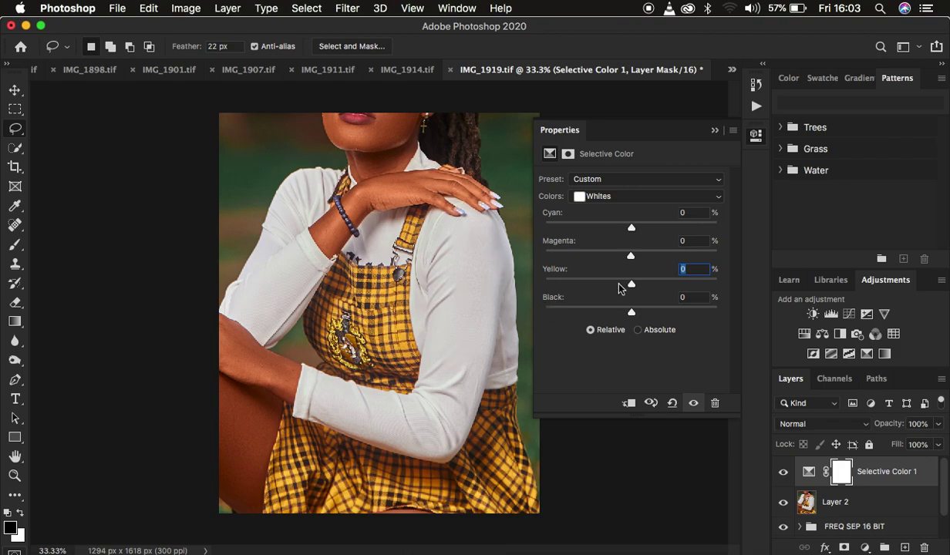
# Step: Set Yellow to -100% for the Whites and collapse the adjustment's properties
pyautogui.click(600, 198)
pyautogui.click(601, 197)
pyautogui.moveTo(631, 286); pyautogui.dragTo(493, 281)
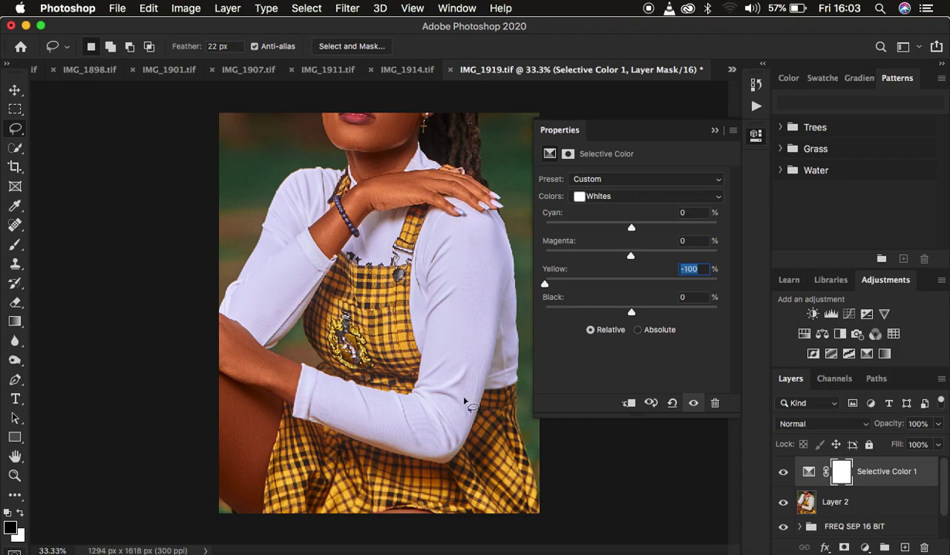
pyautogui.click(714, 132)
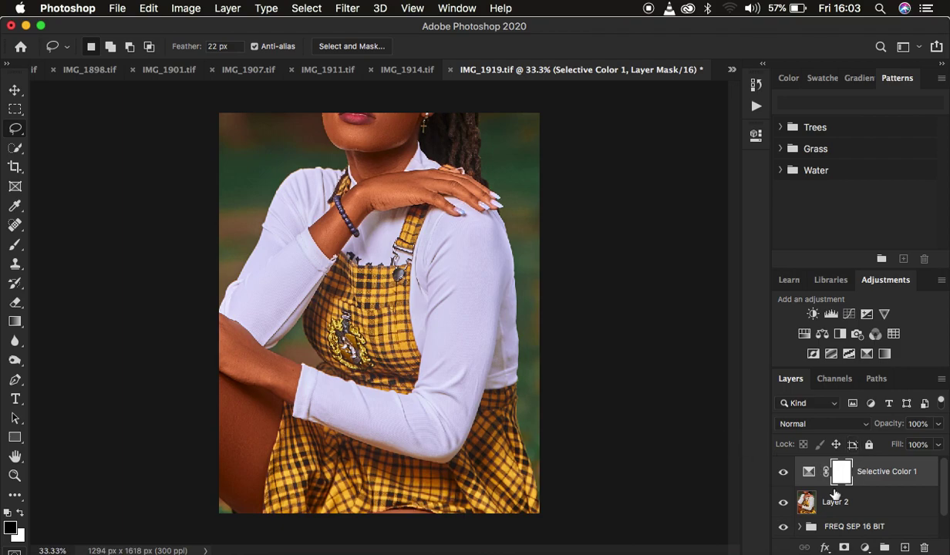
# Step: Invert the Selective Color 1 layer mask to black and set the Brush Tool's hardness to 0%
pyautogui.press('super+i')
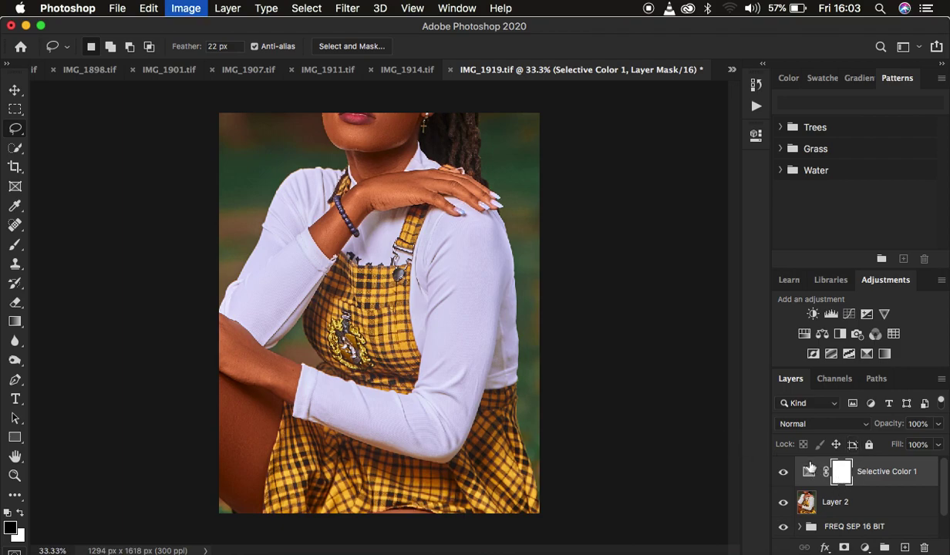
pyautogui.click(15, 245)
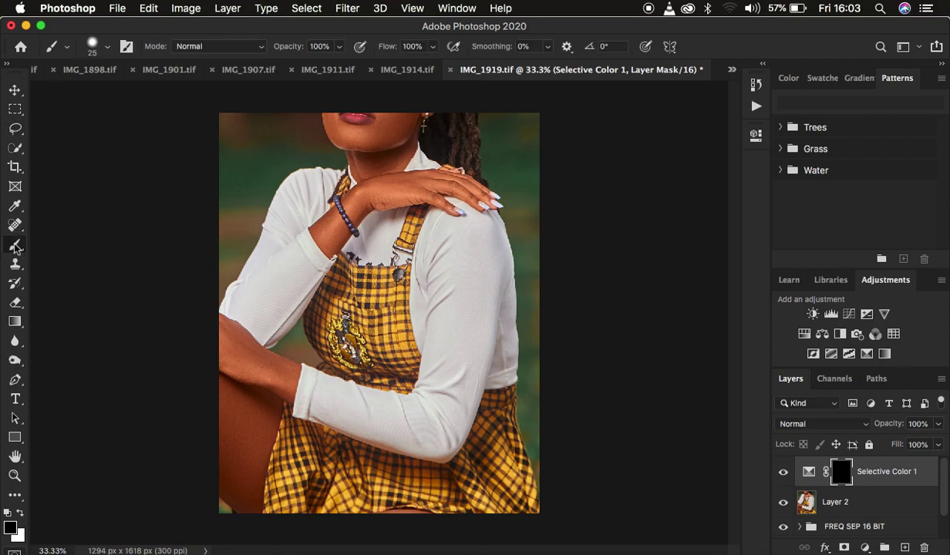
pyautogui.rightClick(15, 246)
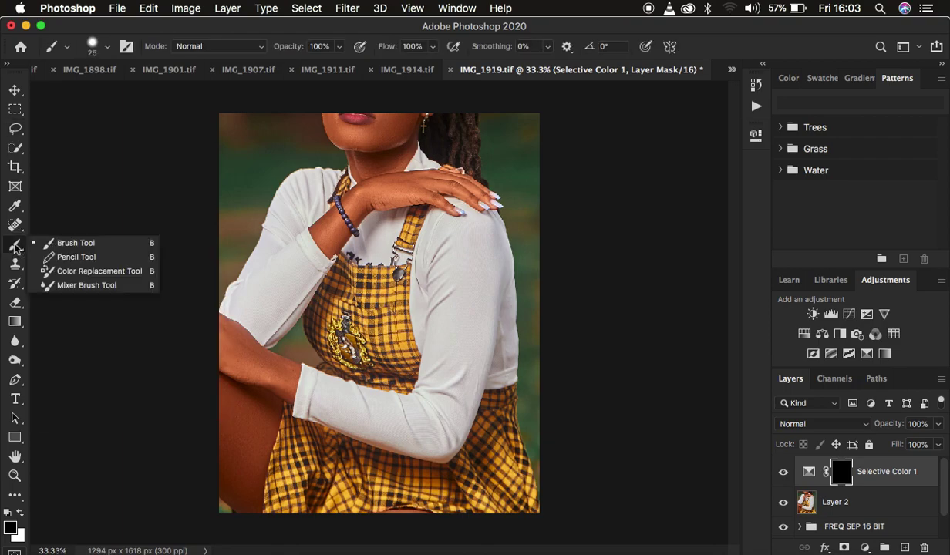
pyautogui.click(62, 242)
pyautogui.click(107, 47)
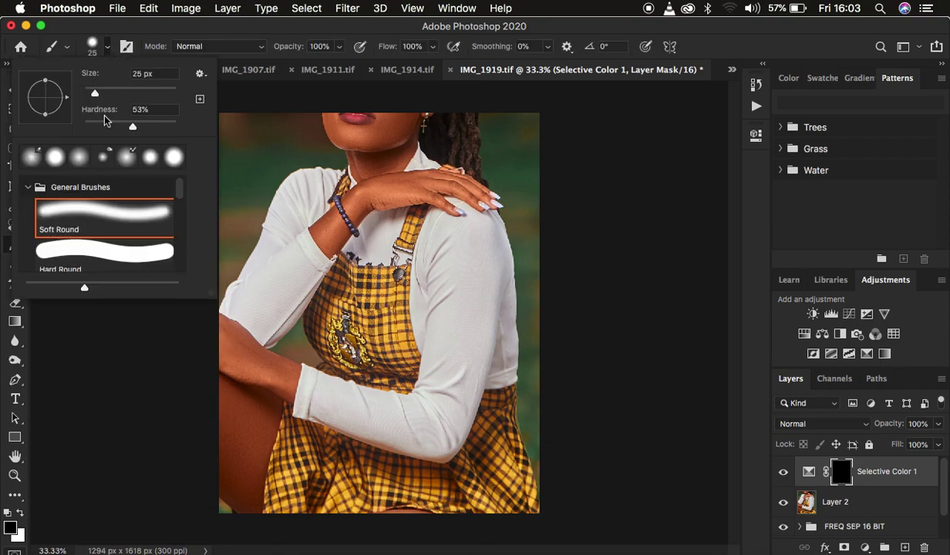
pyautogui.moveTo(134, 127); pyautogui.dragTo(87, 124)
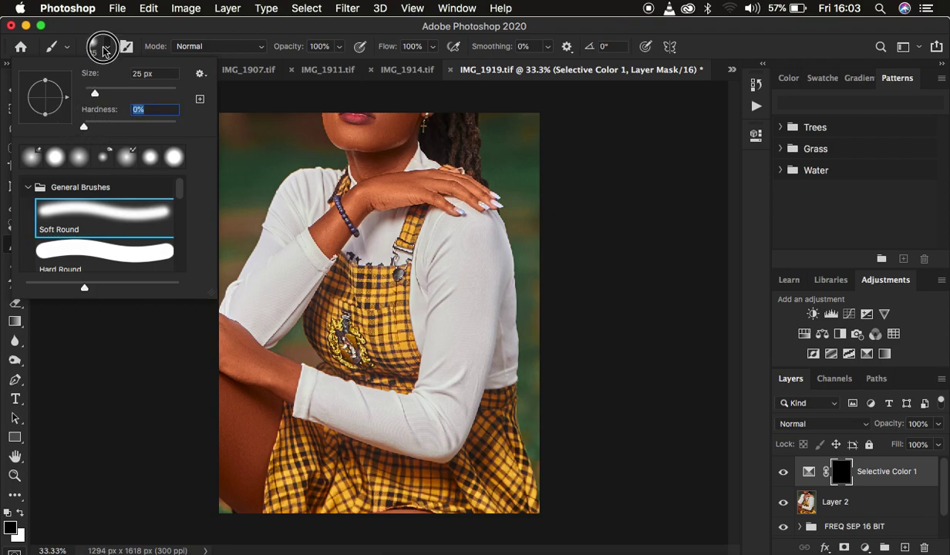
pyautogui.click(105, 48)
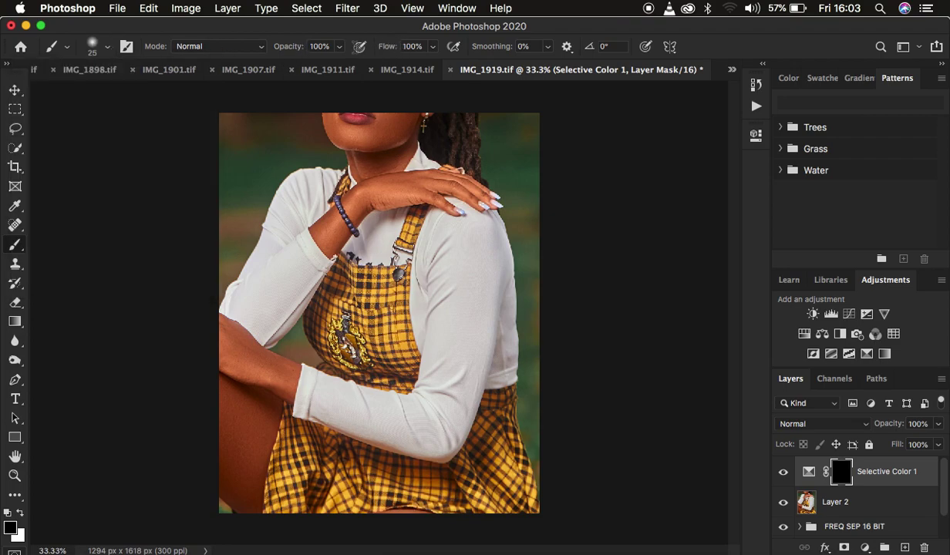
# Step: Paint white on the mask over the shirt's sleeves and body with a soft, enlarged brush
pyautogui.press('x')
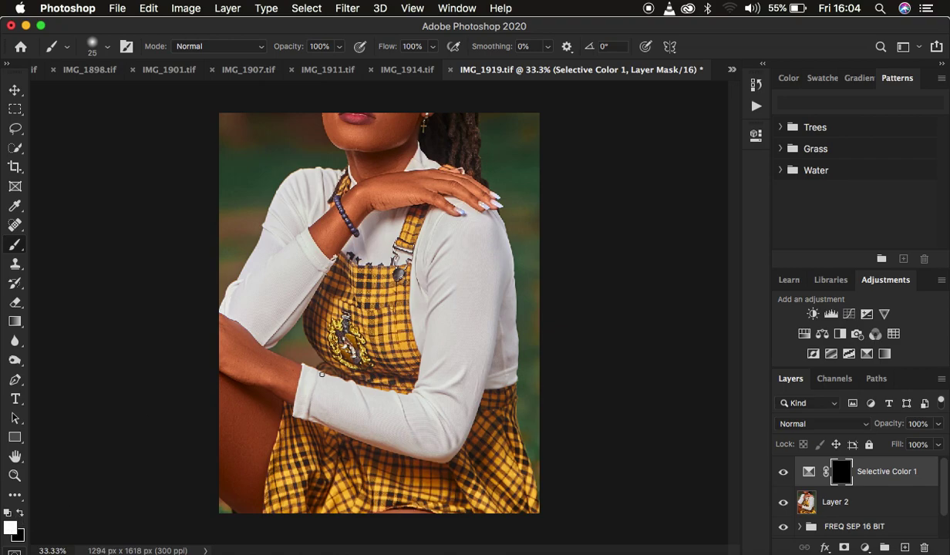
pyautogui.press(']')
pyautogui.press(']')
pyautogui.press(']')
pyautogui.press(']')
pyautogui.moveTo(338, 403)
pyautogui.mouseDown()
pyautogui.moveTo(385, 416)
pyautogui.moveTo(312, 402)
pyautogui.moveTo(434, 421)
pyautogui.moveTo(405, 410)
pyautogui.moveTo(432, 394)
pyautogui.moveTo(438, 419)
pyautogui.moveTo(453, 402)
pyautogui.moveTo(448, 423)
pyautogui.moveTo(452, 323)
pyautogui.moveTo(437, 260)
pyautogui.moveTo(443, 266)
pyautogui.moveTo(442, 245)
pyautogui.moveTo(486, 261)
pyautogui.moveTo(477, 242)
pyautogui.moveTo(495, 369)
pyautogui.moveTo(478, 339)
pyautogui.moveTo(455, 418)
pyautogui.moveTo(384, 431)
pyautogui.moveTo(448, 445)
pyautogui.moveTo(347, 423)
pyautogui.moveTo(321, 392)
pyautogui.mouseUp()
pyautogui.press(']')
pyautogui.press(']')
pyautogui.press(']')
pyautogui.moveTo(280, 307)
pyautogui.mouseDown()
pyautogui.moveTo(259, 289)
pyautogui.moveTo(240, 294)
pyautogui.moveTo(266, 305)
pyautogui.moveTo(308, 244)
pyautogui.moveTo(299, 289)
pyautogui.moveTo(261, 302)
pyautogui.moveTo(256, 279)
pyautogui.moveTo(289, 201)
pyautogui.moveTo(317, 192)
pyautogui.moveTo(287, 229)
pyautogui.moveTo(268, 277)
pyautogui.moveTo(237, 299)
pyautogui.moveTo(301, 276)
pyautogui.moveTo(290, 257)
pyautogui.moveTo(309, 269)
pyautogui.moveTo(269, 317)
pyautogui.moveTo(256, 314)
pyautogui.moveTo(273, 332)
pyautogui.moveTo(294, 294)
pyautogui.moveTo(240, 300)
pyautogui.moveTo(262, 281)
pyautogui.mouseUp()
# Step: Reduce the brush to 125 px and paint the remaining mask areas over the shirt's collar and shoulders
pyautogui.press('[')
pyautogui.press('[')
pyautogui.press('[')
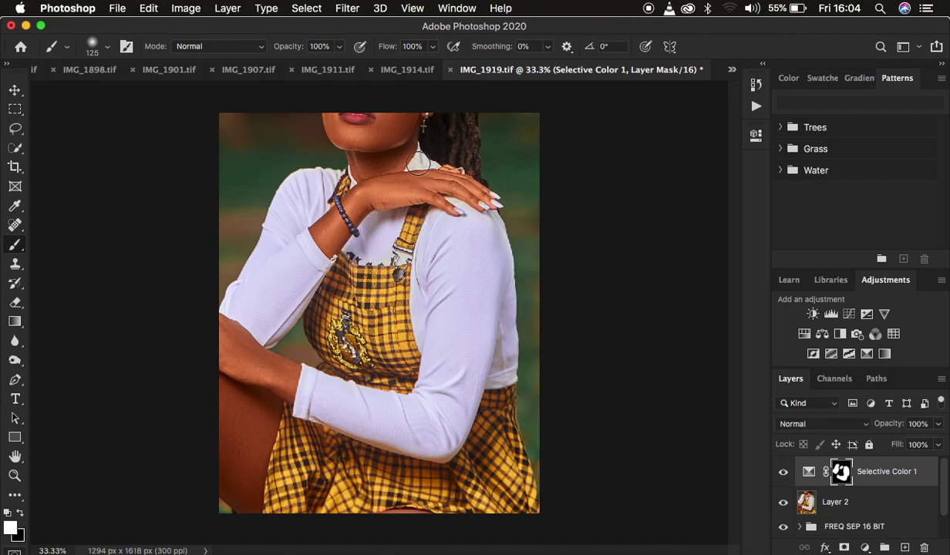
pyautogui.moveTo(423, 161); pyautogui.dragTo(425, 165)
pyautogui.moveTo(464, 216)
pyautogui.mouseDown()
pyautogui.moveTo(430, 238)
pyautogui.moveTo(474, 220)
pyautogui.moveTo(493, 286)
pyautogui.moveTo(497, 276)
pyautogui.moveTo(499, 376)
pyautogui.moveTo(496, 351)
pyautogui.moveTo(470, 393)
pyautogui.moveTo(415, 436)
pyautogui.moveTo(323, 408)
pyautogui.moveTo(312, 378)
pyautogui.moveTo(356, 395)
pyautogui.moveTo(265, 289)
pyautogui.moveTo(290, 246)
pyautogui.moveTo(304, 181)
pyautogui.mouseUp()
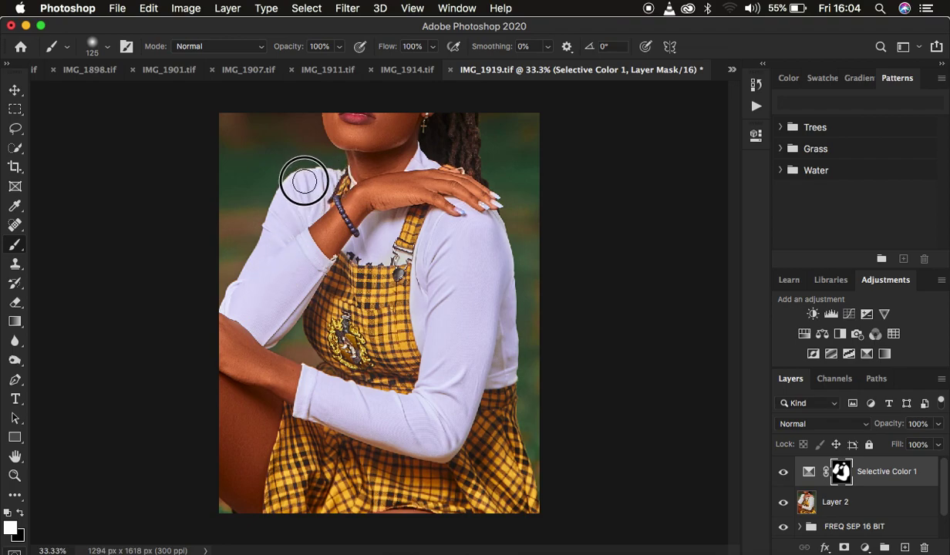
# Step: Toggle the masked Selective Color 1 layer off and on to compare the shirt before and after
pyautogui.click(782, 472)
pyautogui.click(781, 472)
pyautogui.click(781, 472)
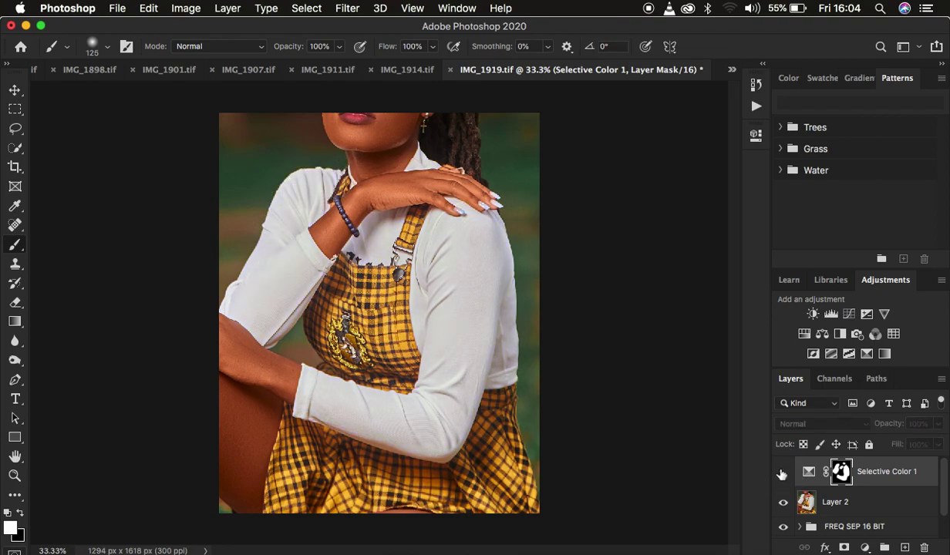
pyautogui.click(782, 473)
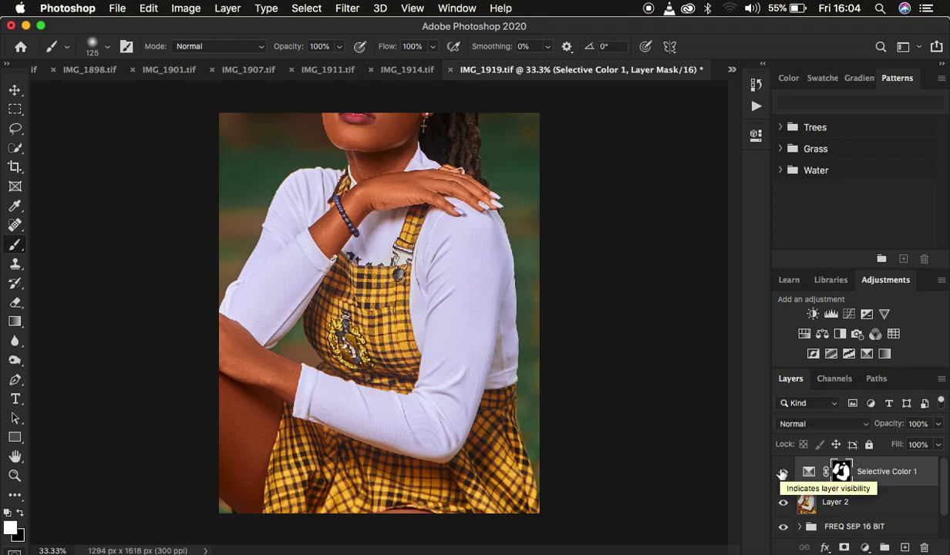